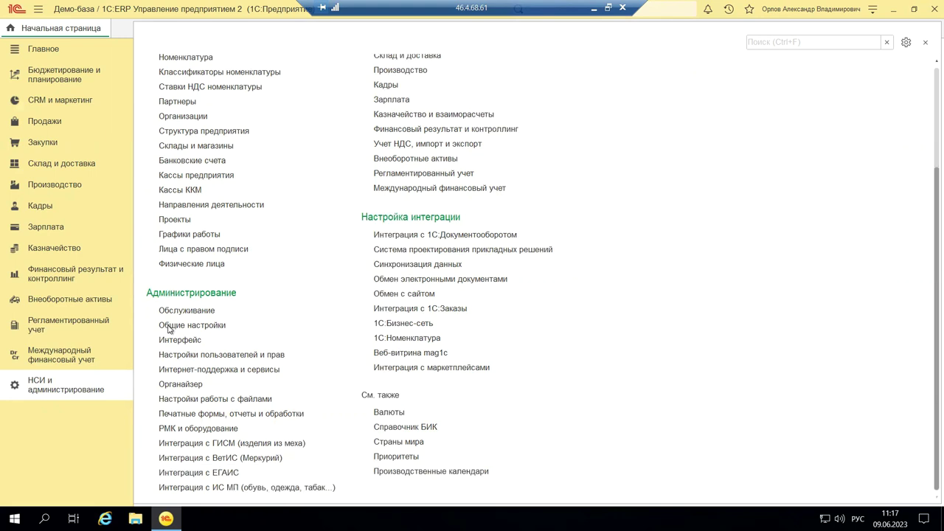
Open the «Интеграция с ИС МП (обувь, одежда, табак...)» settings from the administration section and review the list of marked product kinds.
scroll(168, 329, "down", 1)
left_click(198, 429)
scroll(251, 470, "up", 1)
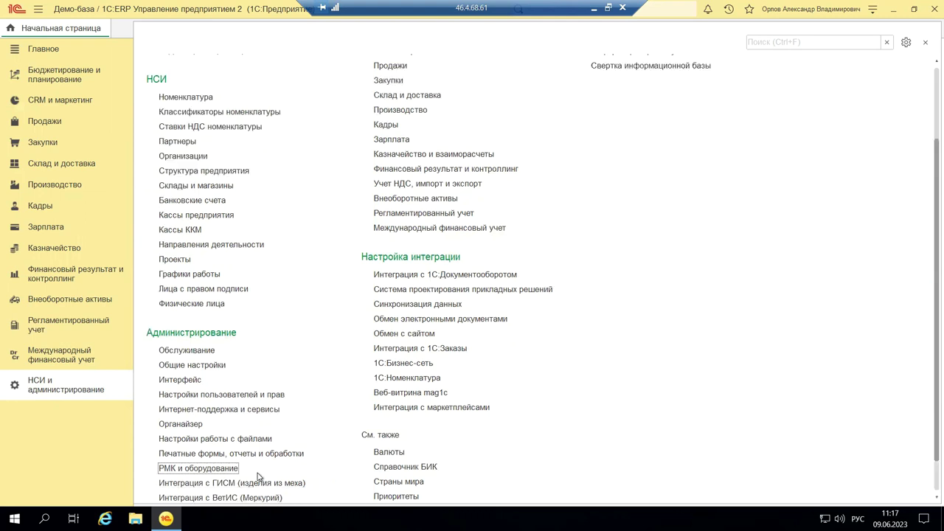
scroll(263, 483, "down", 1)
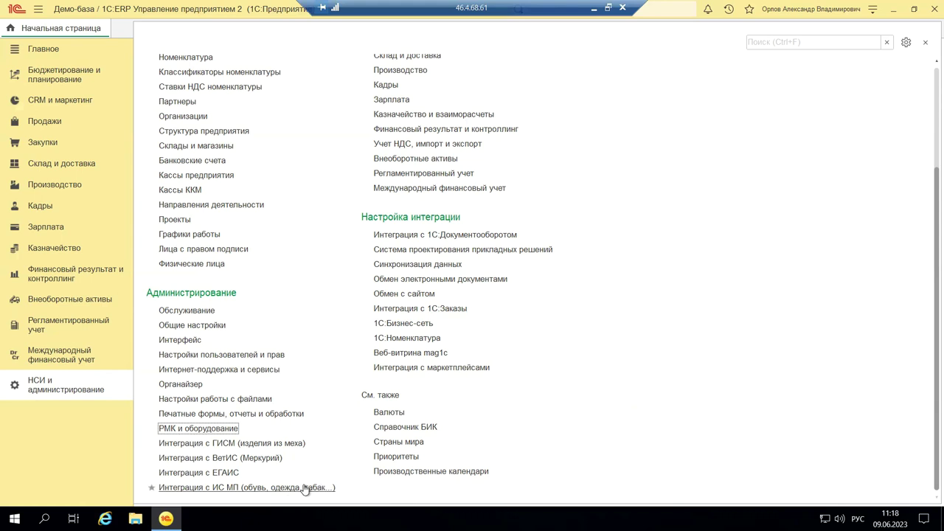
left_click(221, 487)
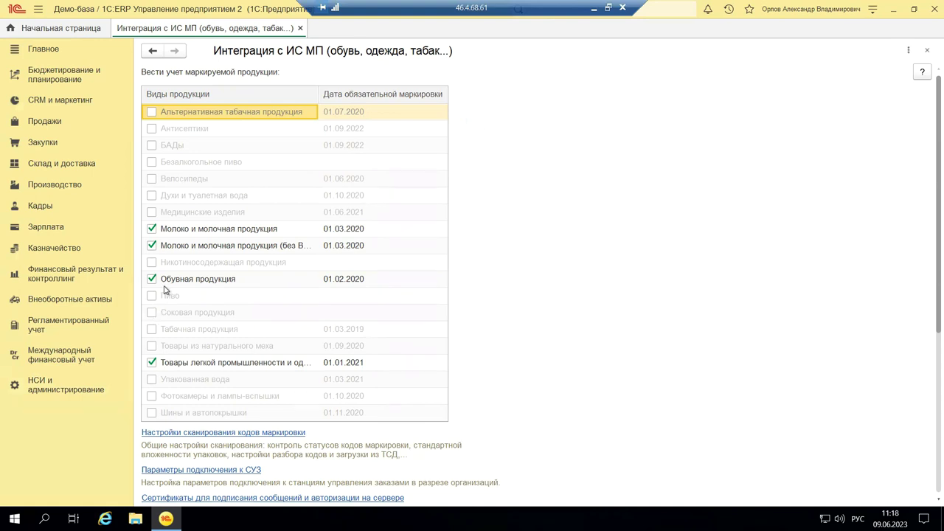
scroll(166, 314, "down", 3)
scroll(166, 315, "up", 3)
scroll(165, 299, "down", 3)
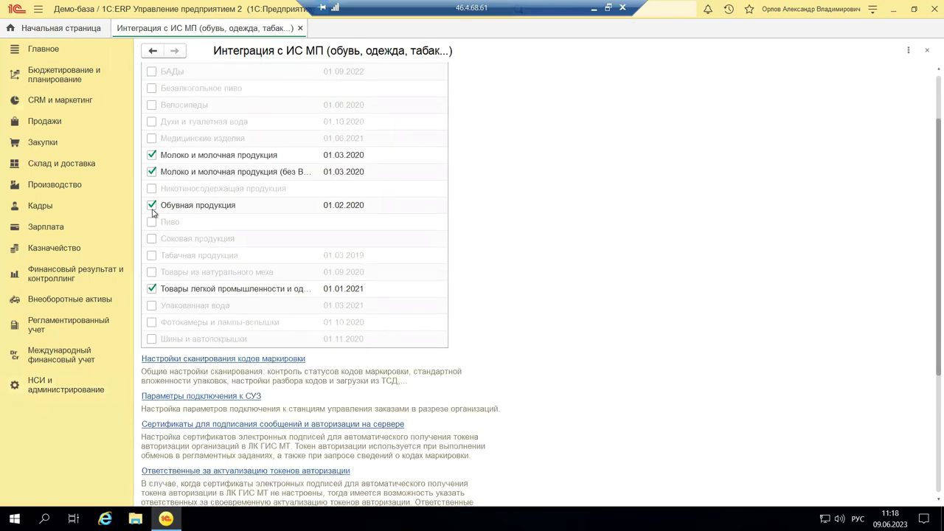
scroll(153, 214, "up", 3)
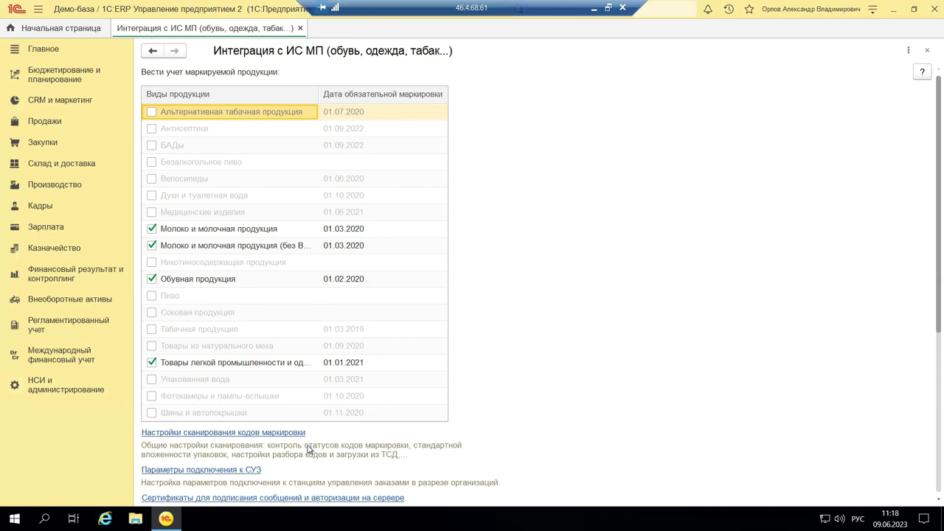
Open «Настройки сканирования кодов маркировки», review its options through to the status-request batch size, and close the form.
left_click(212, 435)
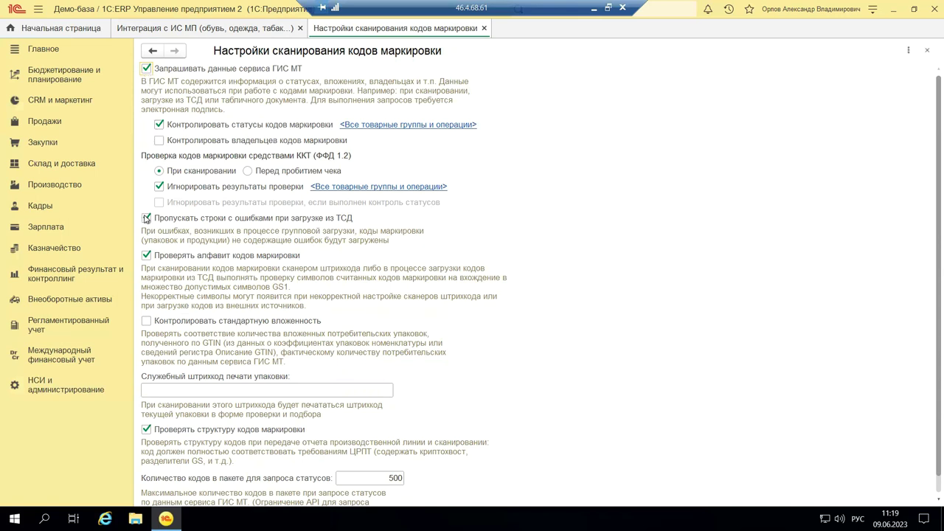
scroll(216, 319, "down", 1)
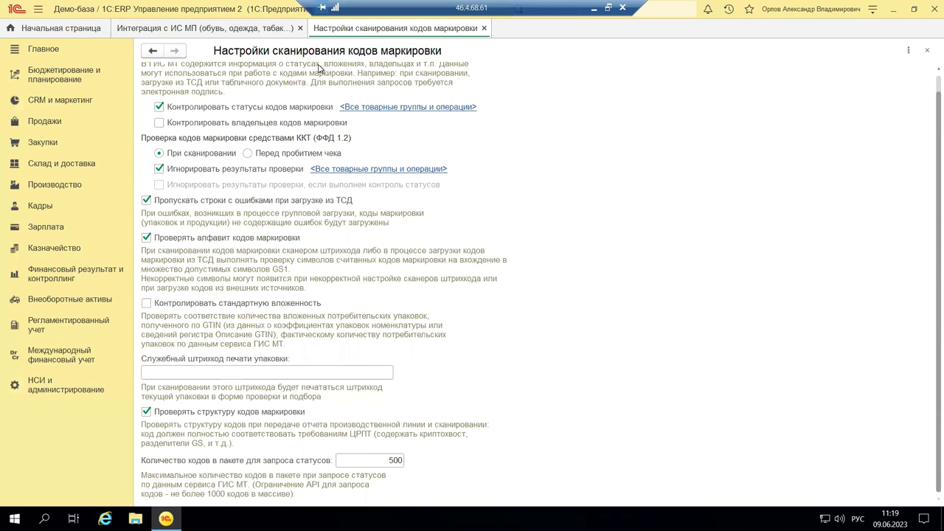
left_click(484, 28)
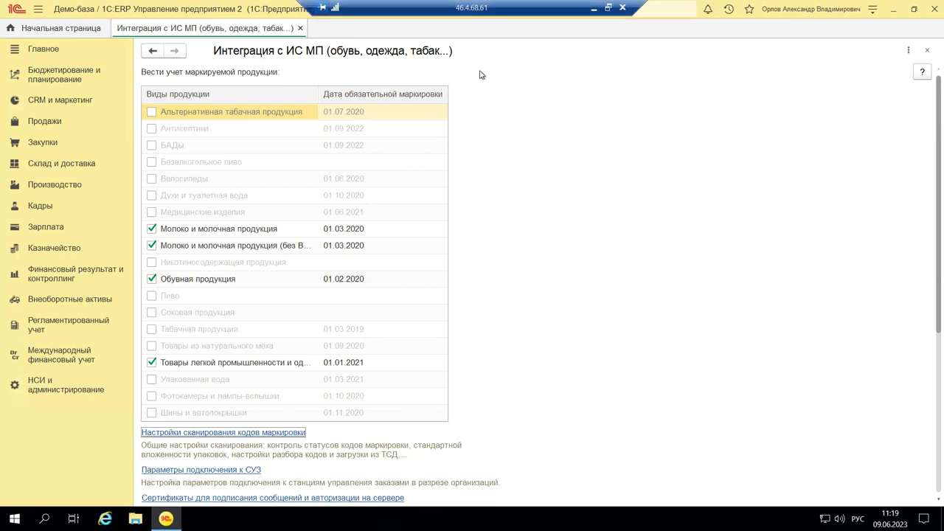
Switch to the PowerPoint presentation and display slide 10 with the marking code scanning settings.
left_click(594, 9)
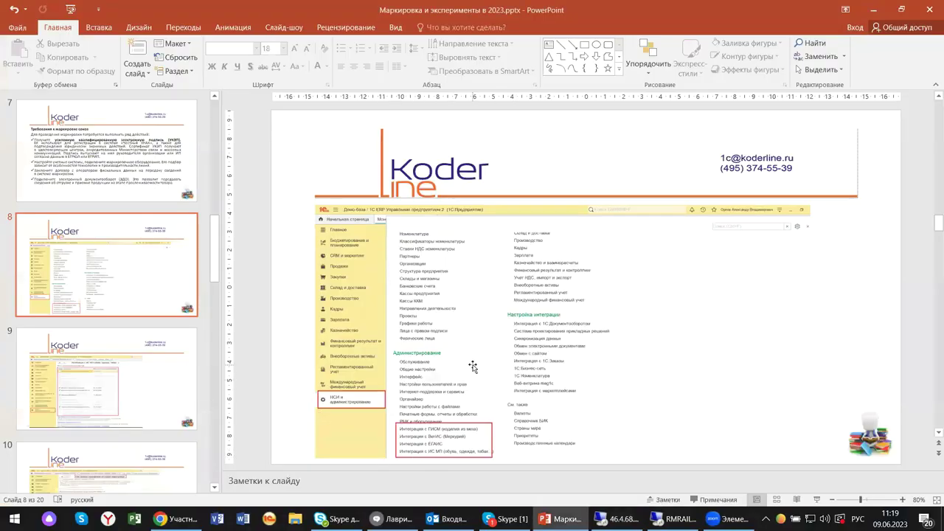
scroll(188, 383, "down", 3)
scroll(183, 386, "down", 1)
left_click(183, 387)
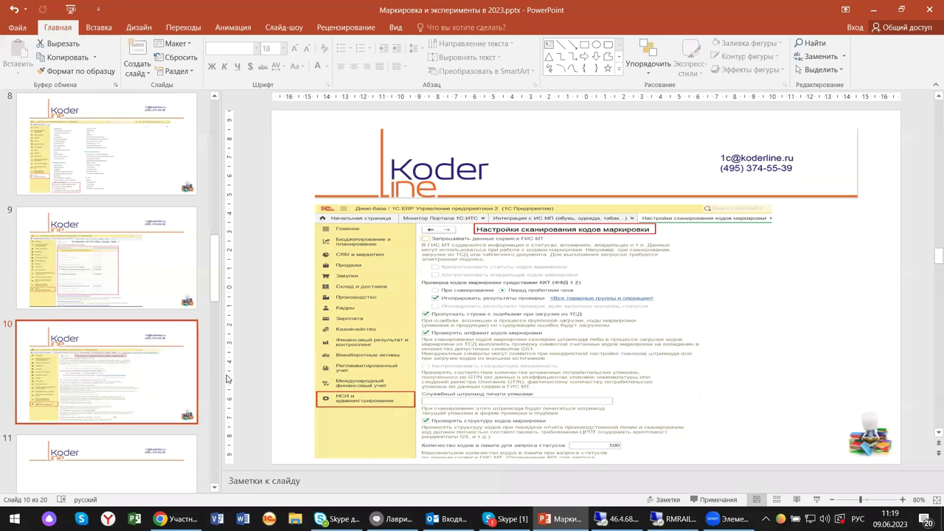
scroll(255, 361, "down", 1)
left_click(97, 295)
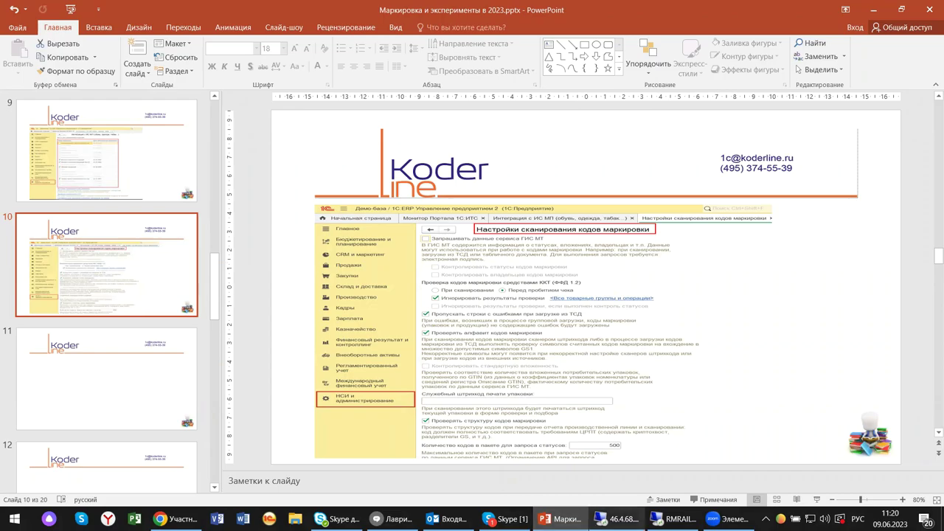
Return to the 1C remote session and review the СУЗ connection, certificate, token, test circuit and scheduled job settings for ИС МП.
left_click(627, 518)
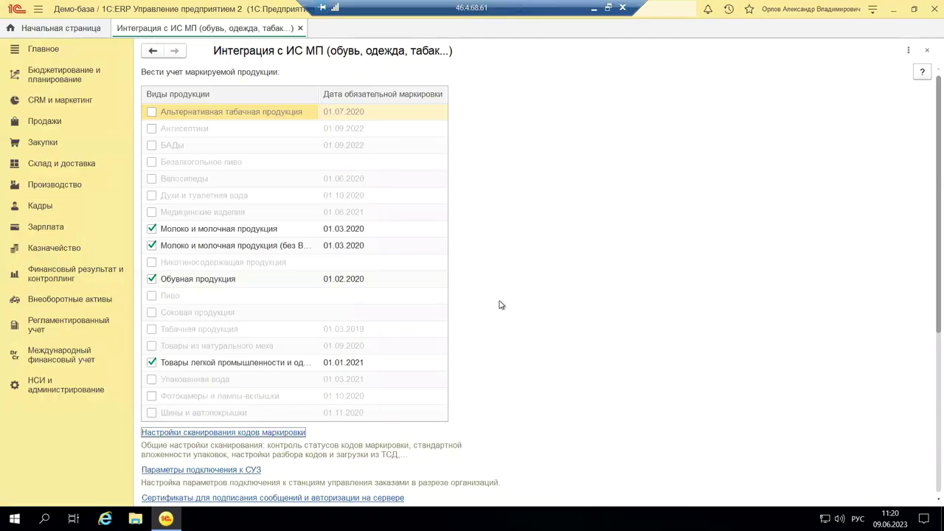
scroll(386, 399, "down", 2)
scroll(385, 399, "down", 2)
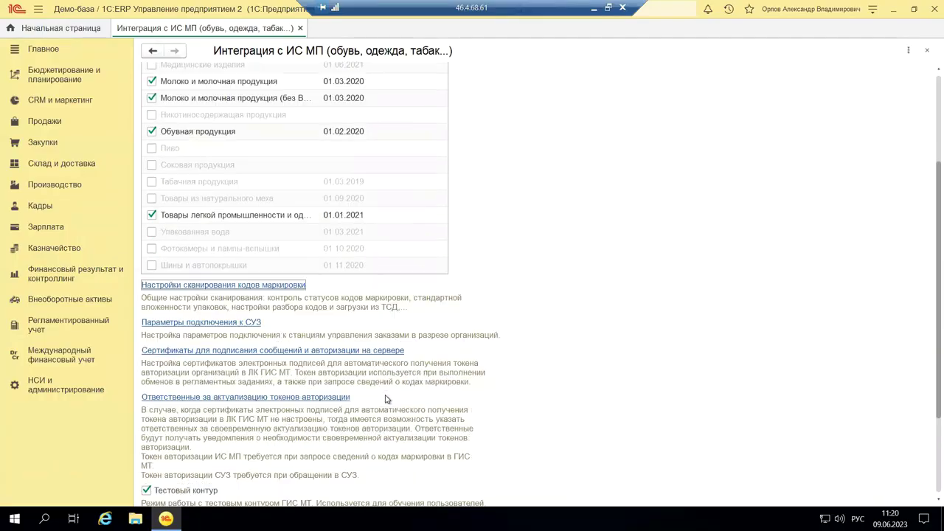
scroll(386, 399, "down", 2)
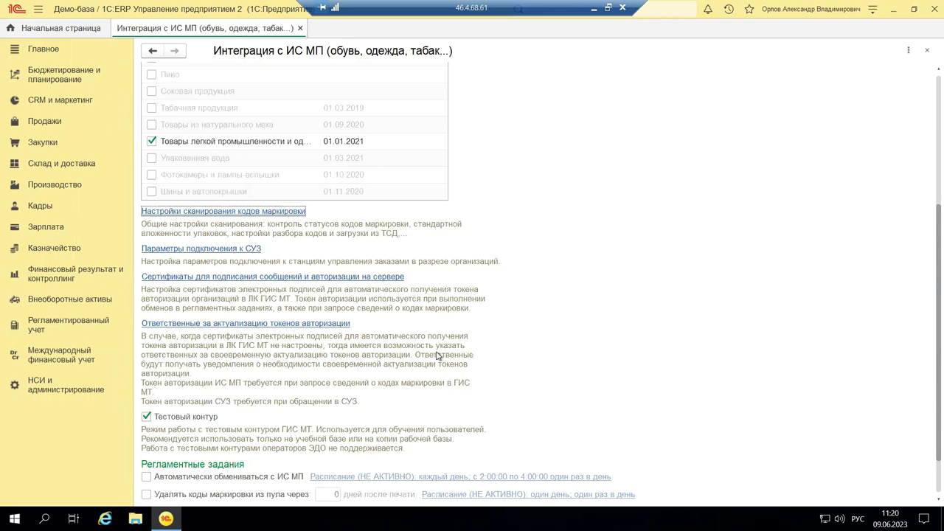
scroll(437, 356, "down", 2)
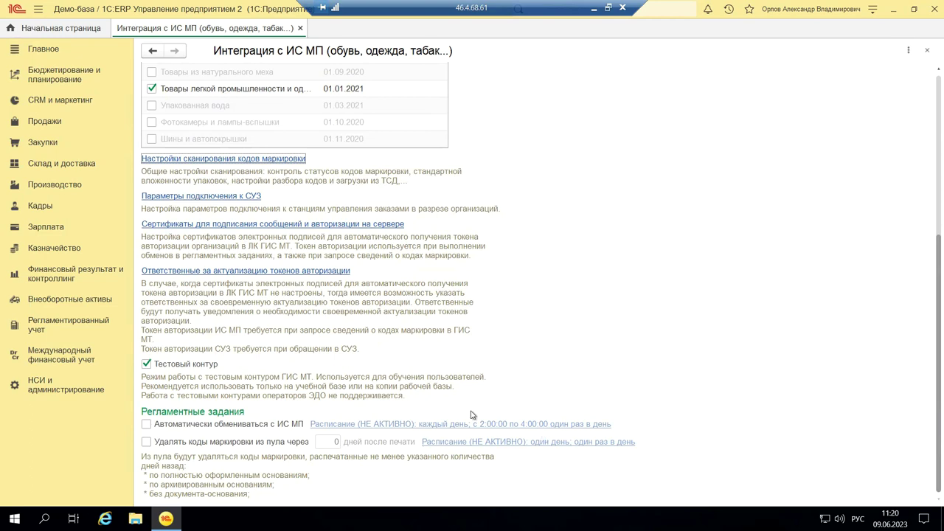
scroll(472, 415, "up", 2)
scroll(471, 415, "down", 2)
Examine the commands of the «НСИ и администрирование» section, including the administration and integration setup groups.
left_click(37, 384)
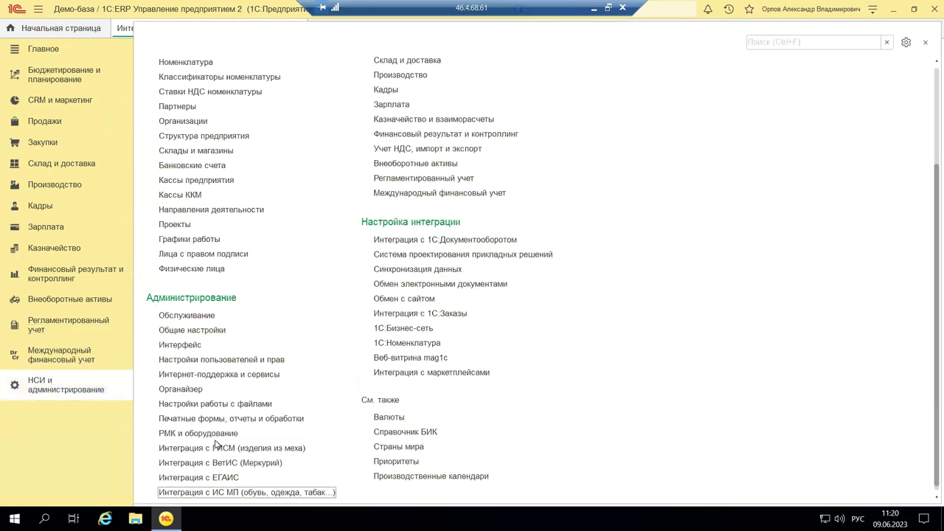
scroll(218, 445, "down", 1)
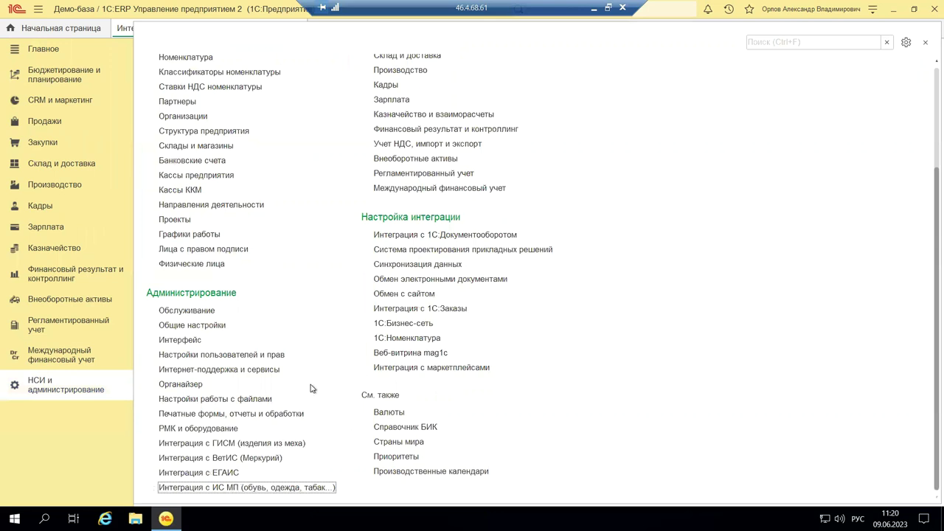
scroll(311, 388, "up", 1)
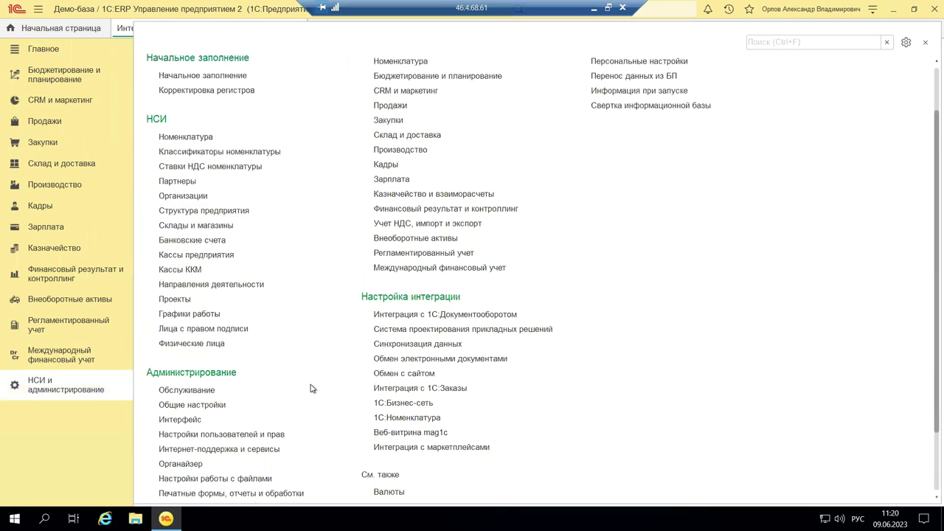
scroll(311, 389, "up", 2)
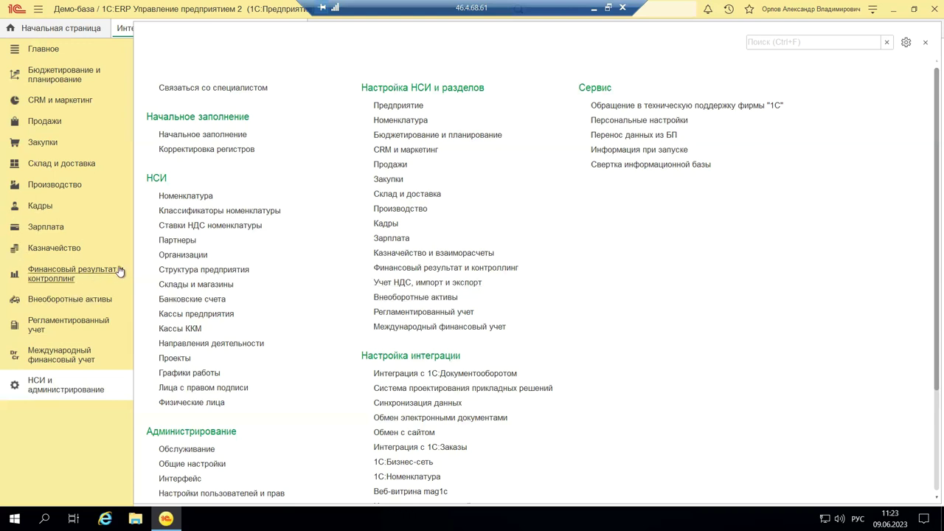
scroll(601, 368, "down", 1)
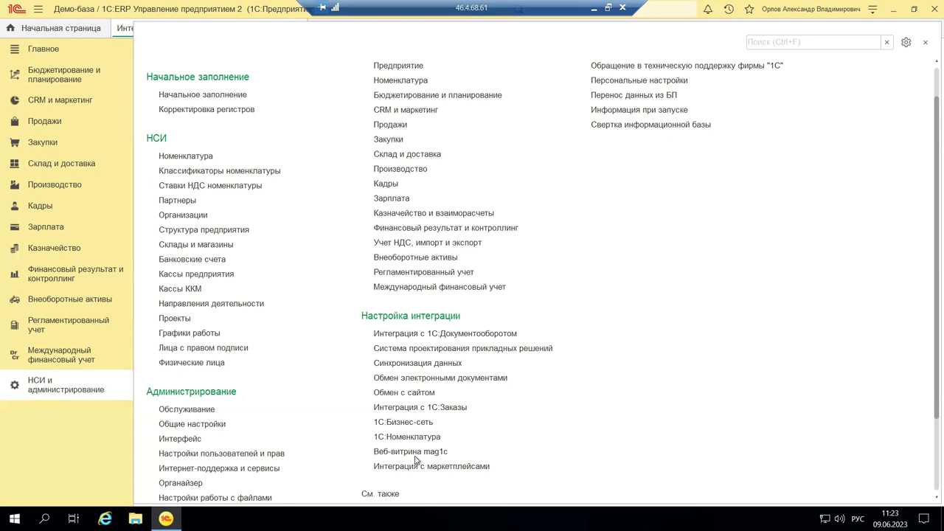
scroll(420, 444, "down", 1)
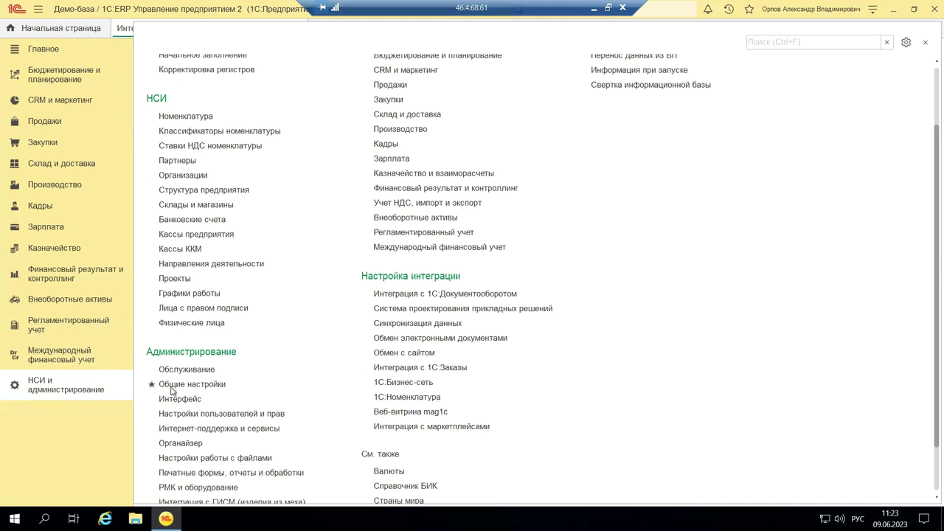
scroll(289, 345, "down", 2)
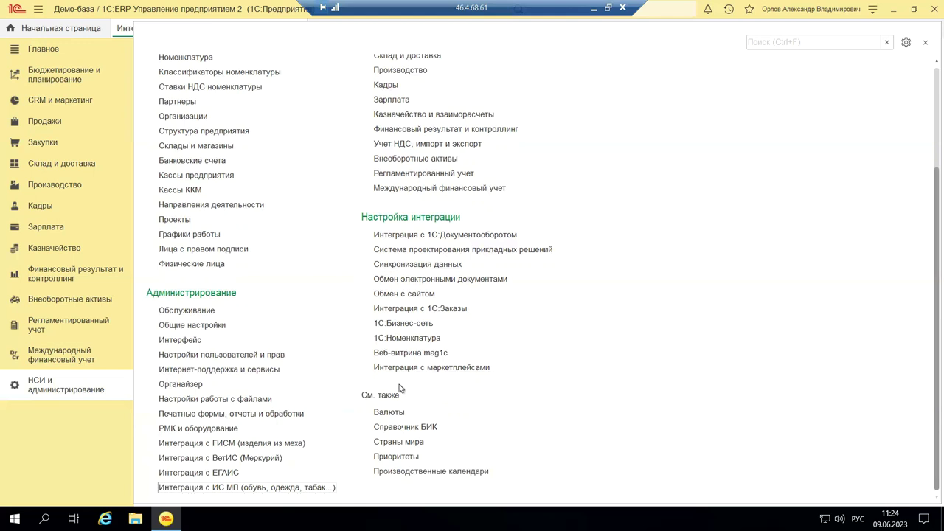
Open «Обмен с ИС МП (обувь, одежда, табак...)» from the production section, then view its exchange problems and close them.
left_click(55, 185)
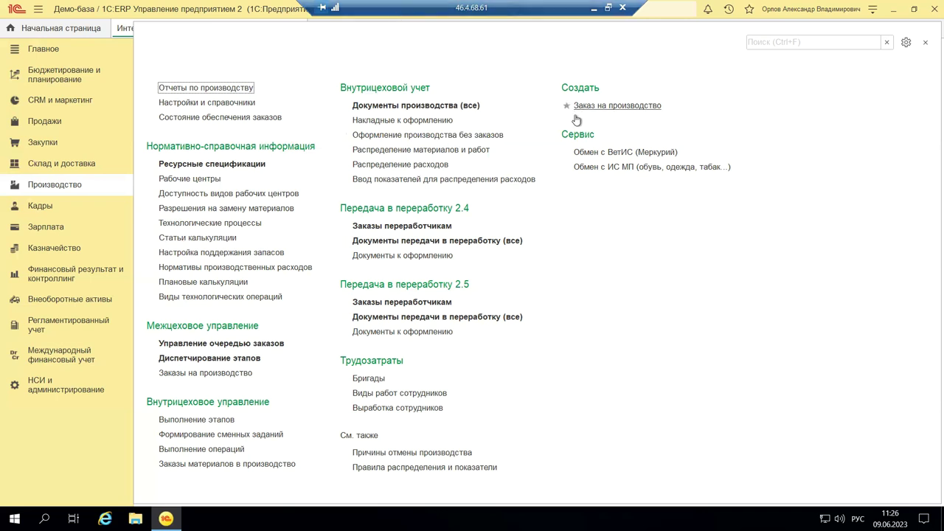
left_click(585, 169)
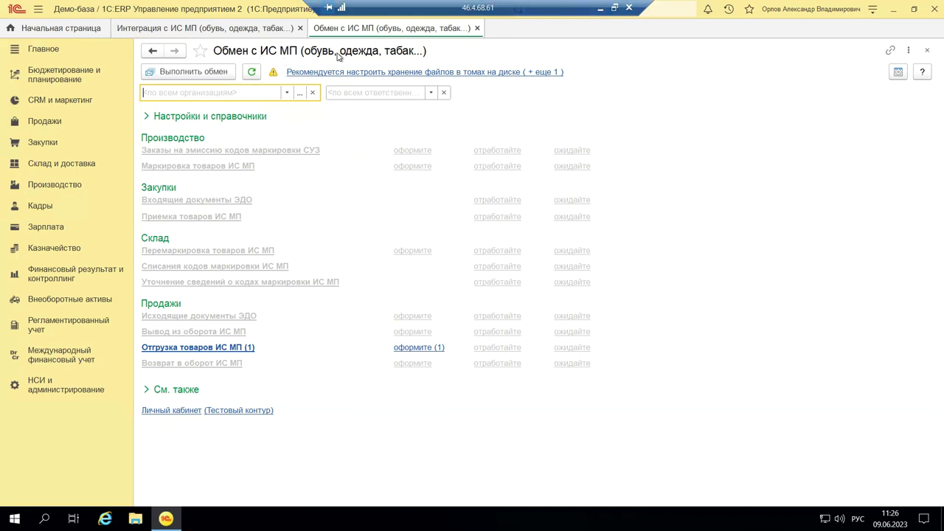
left_click(299, 73)
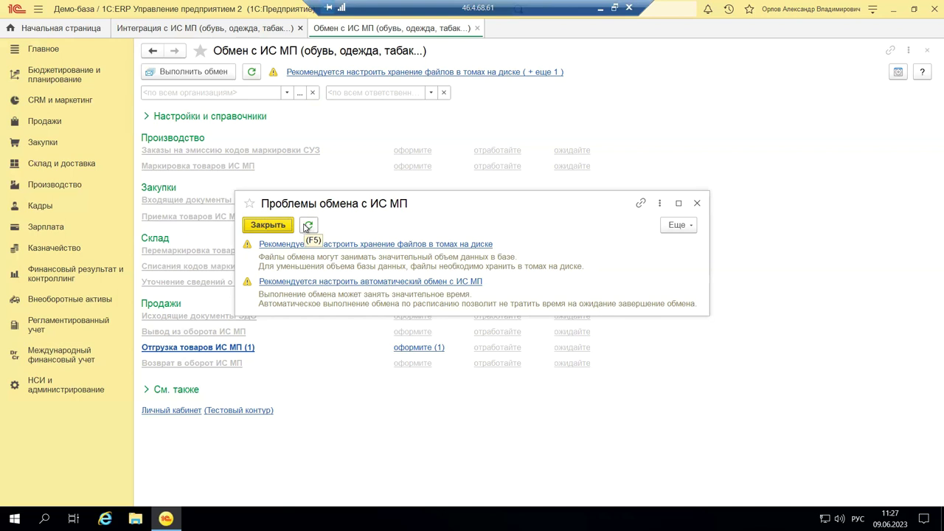
left_click(698, 205)
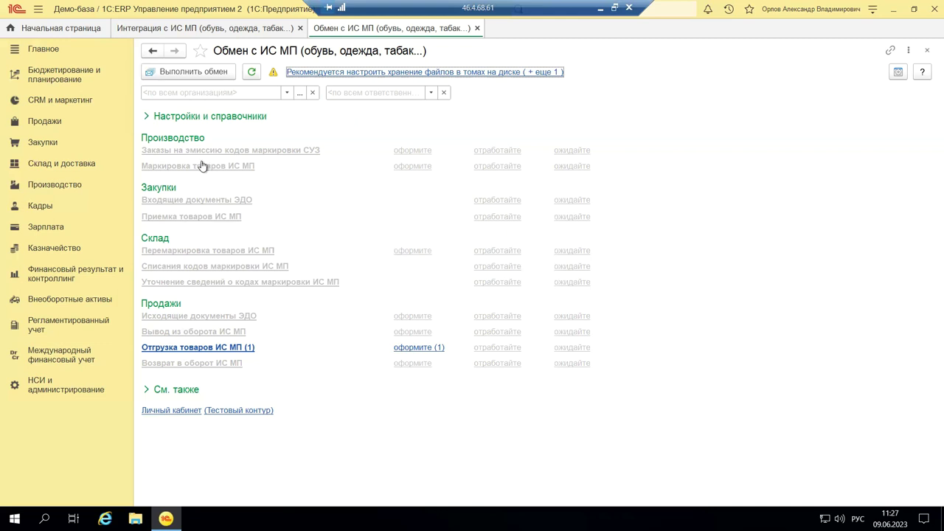
Open «Заказы на эмиссию кодов маркировки СУЗ», view the orders under «К оформлению», and close the list.
left_click(170, 151)
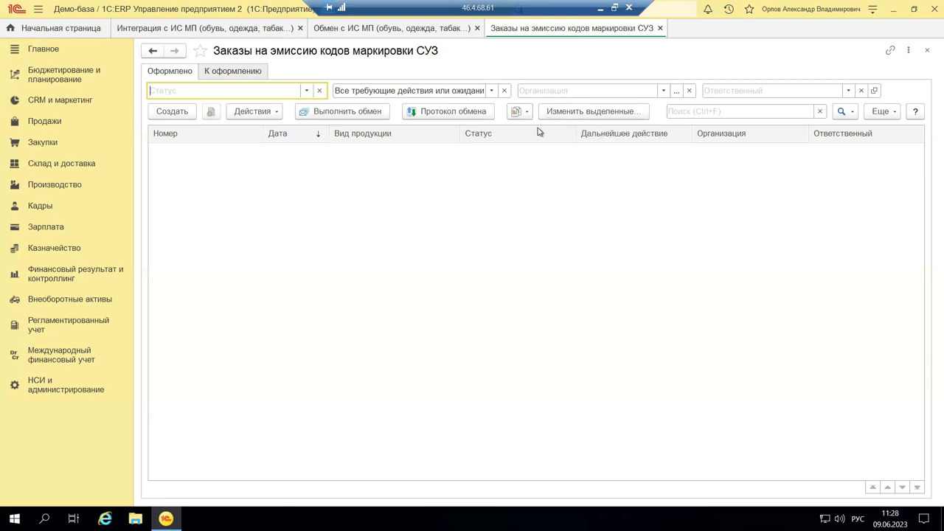
left_click(240, 73)
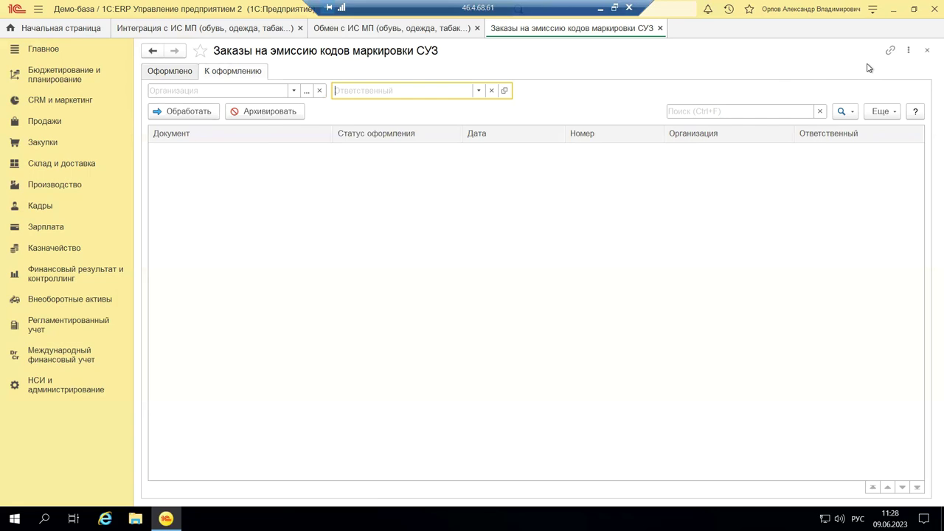
left_click(929, 50)
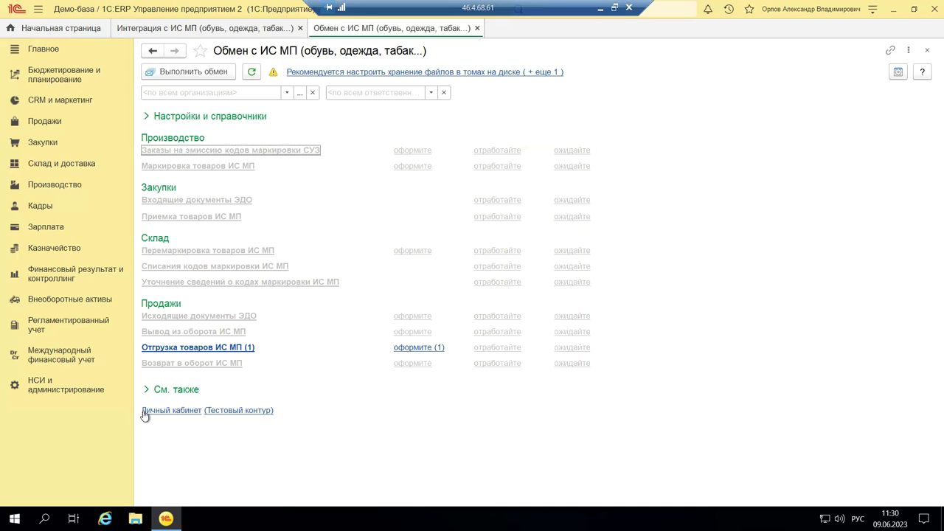
Try to open the marking system's «Личный кабинет» from the exchange form, then close the browser window.
left_click(171, 413)
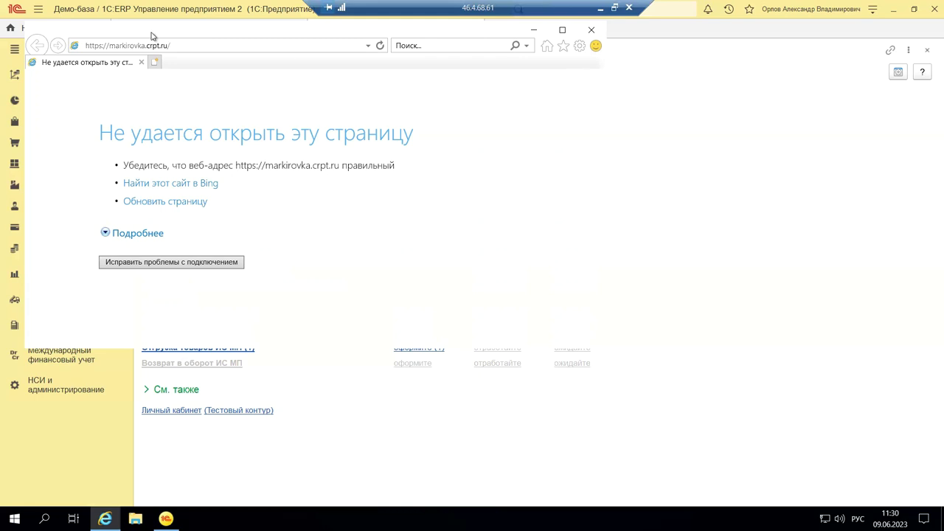
left_click_drag(151, 35, 150, 75)
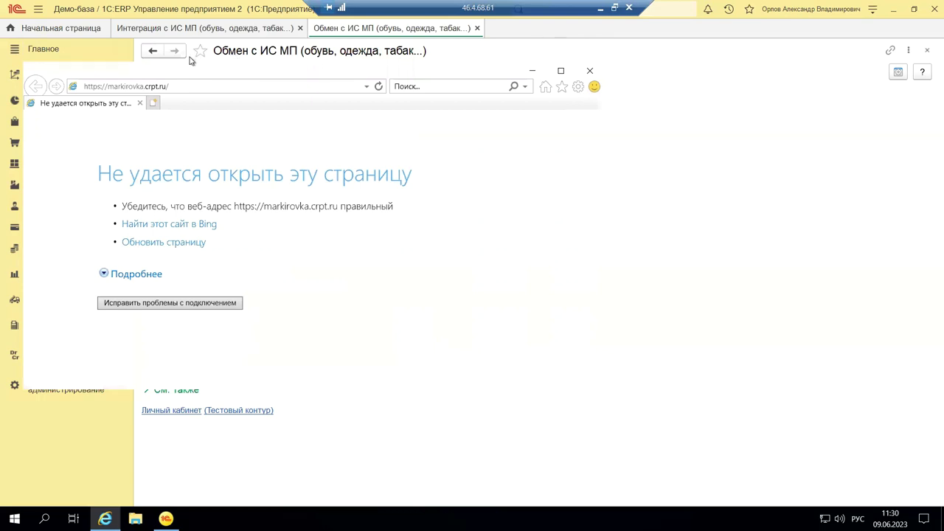
left_click(590, 70)
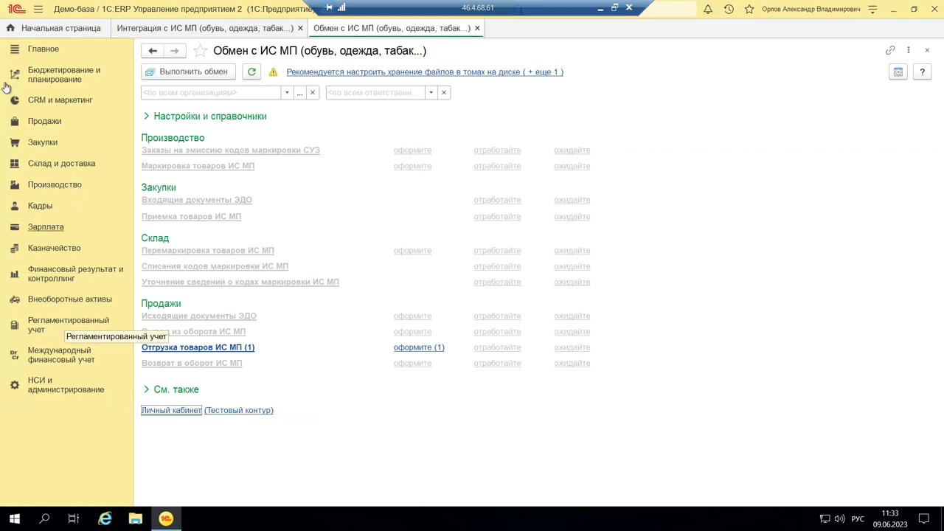
Open «Выгрузка базы товаров в ТСД» from the «Склад и доставка» section and view the available «Вариант заполнения» options.
left_click(42, 163)
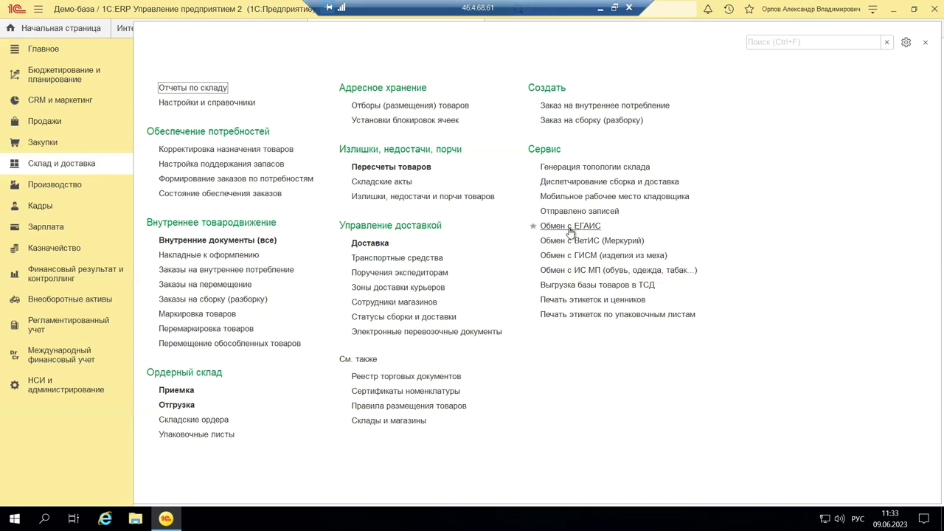
left_click(569, 285)
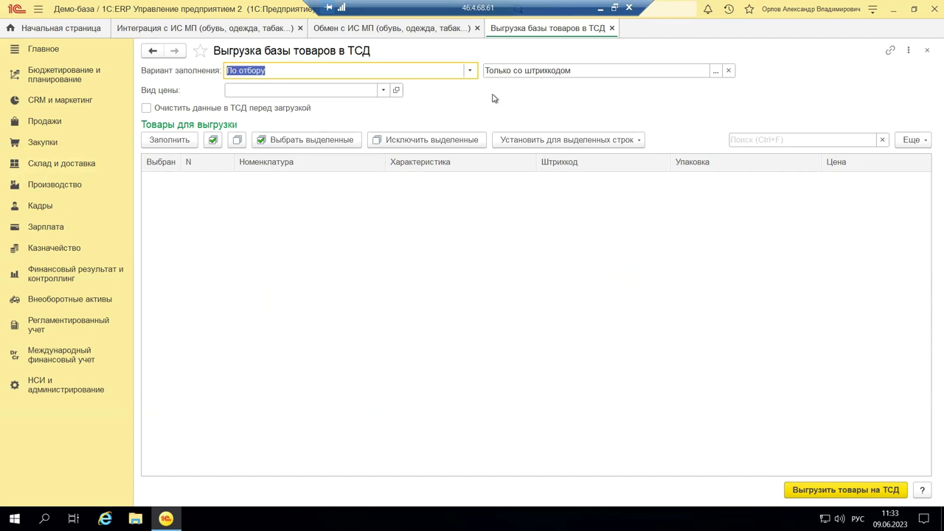
left_click(470, 71)
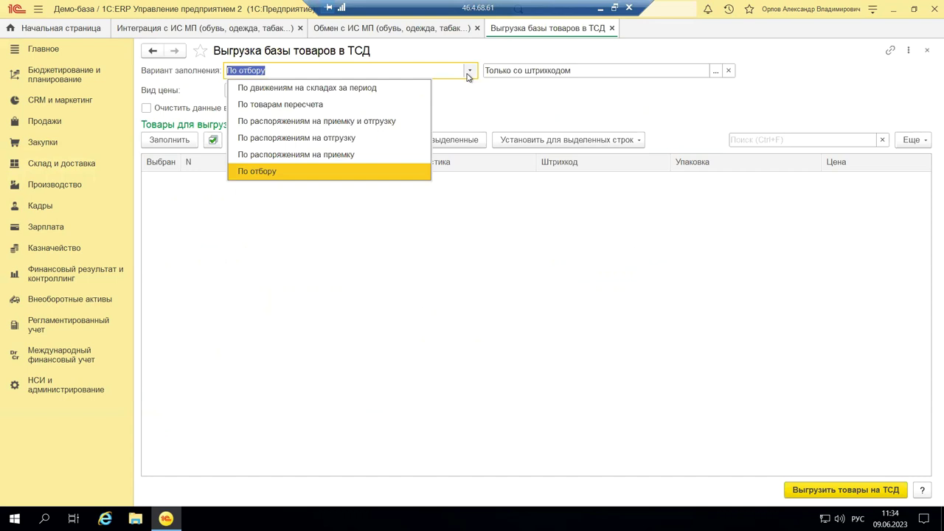
View the export's «Редактирование отбора» settings without changing them, then close the export and «Обмен с ИС МП» forms.
left_click(716, 74)
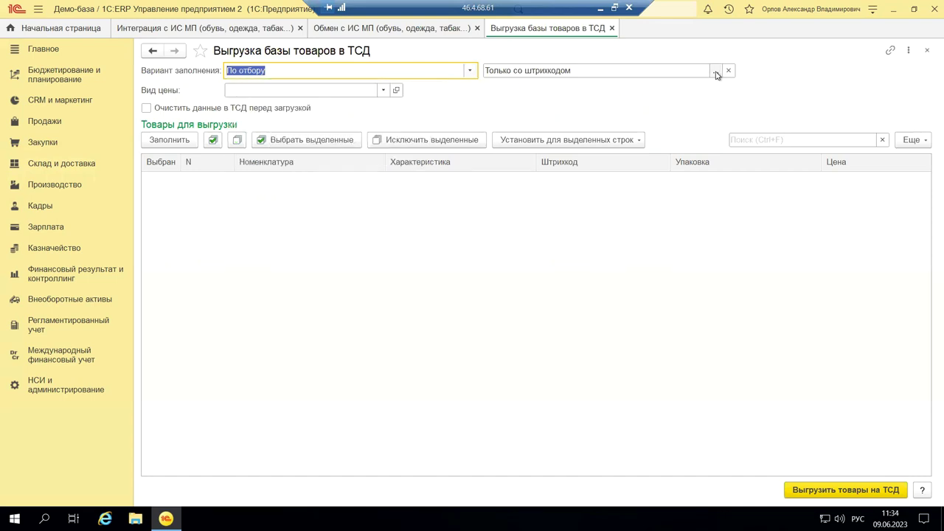
left_click(716, 74)
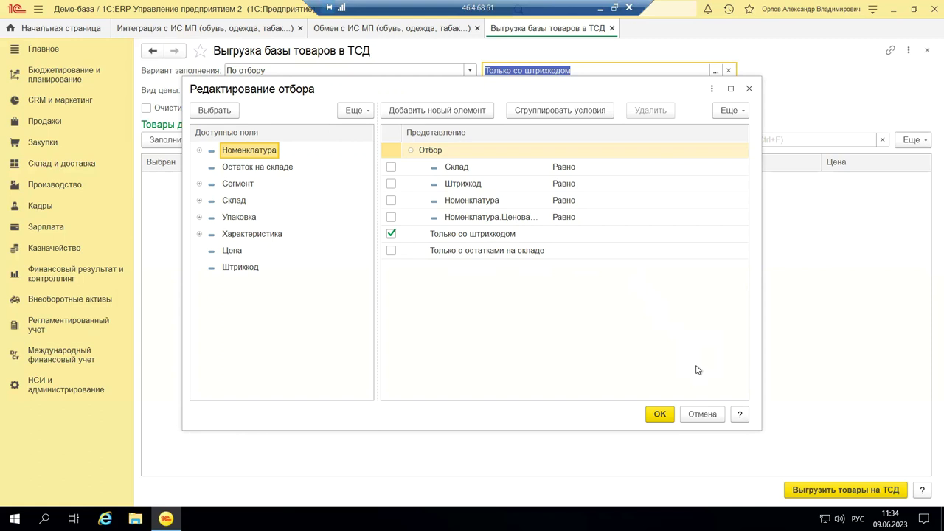
left_click(748, 88)
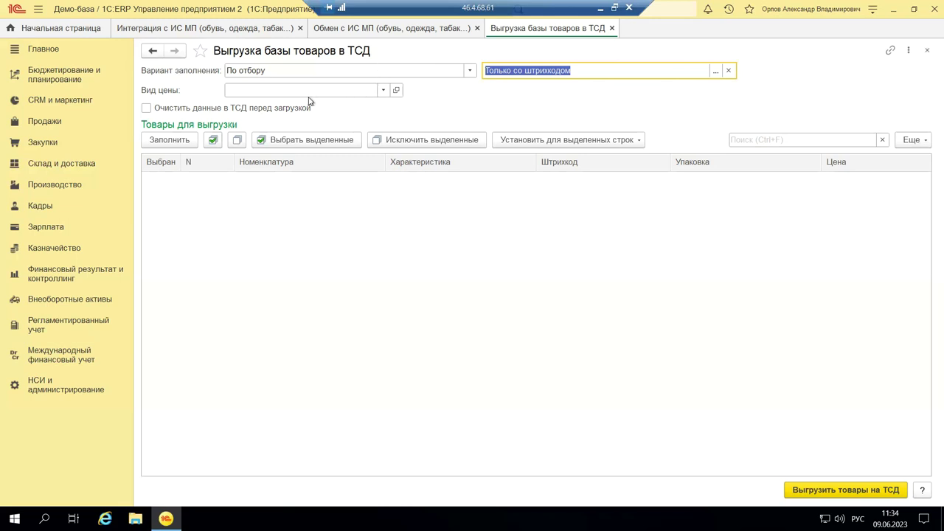
left_click(927, 50)
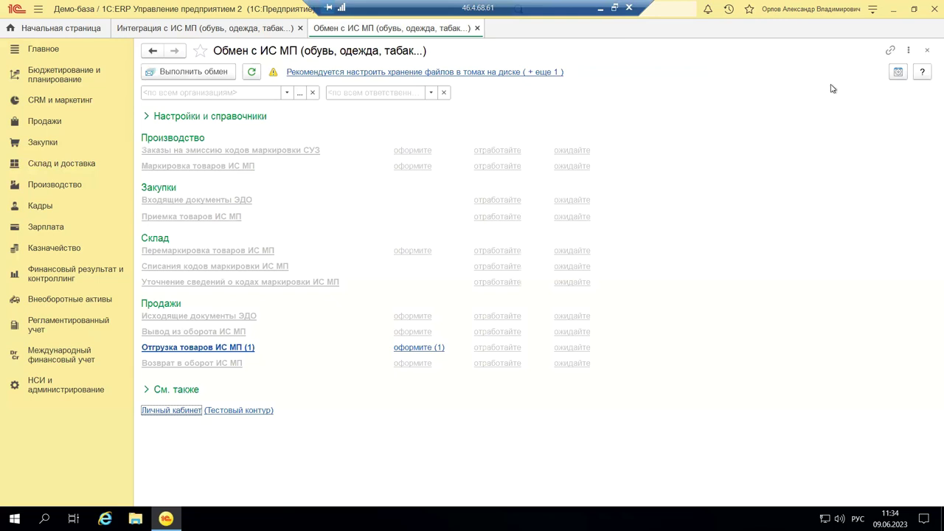
left_click(926, 50)
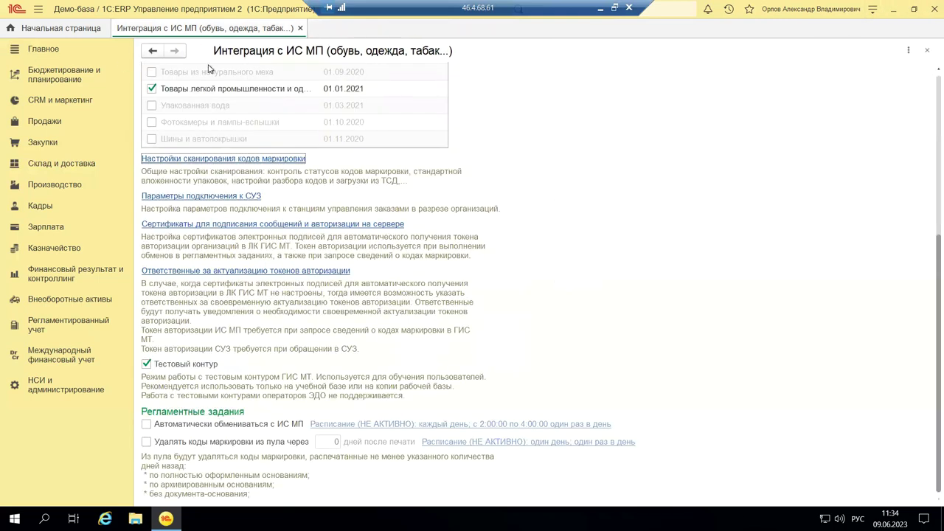
Open «Мобильное рабочее место кладовщика» from the «Склад и доставка» section, view it, and close it.
left_click(56, 163)
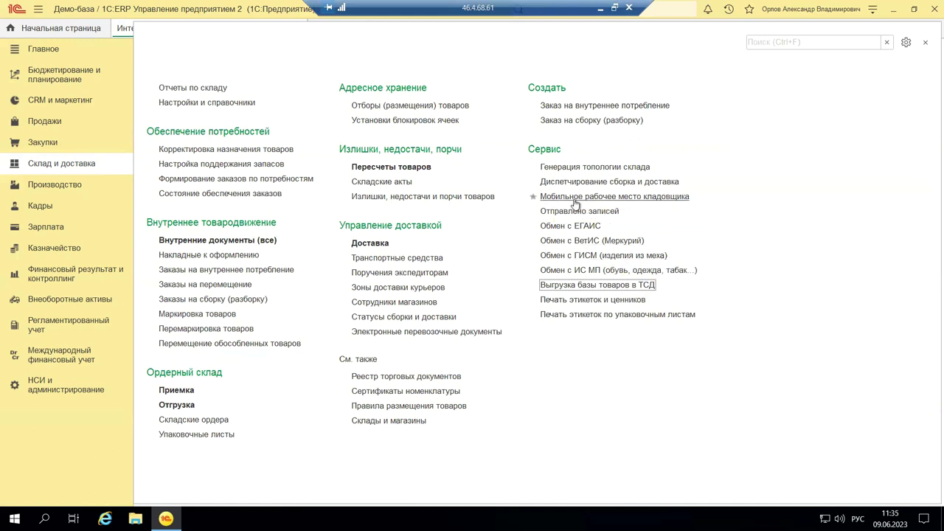
left_click(576, 197)
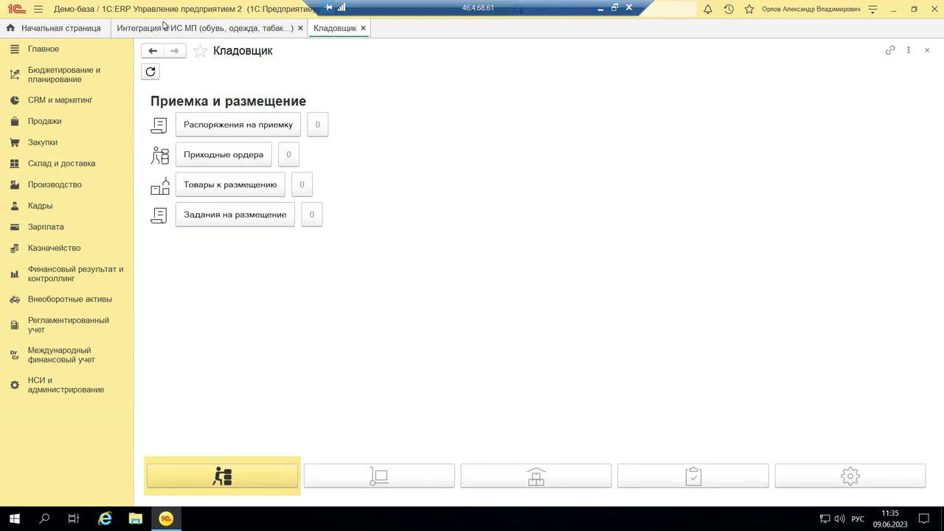
left_click(926, 50)
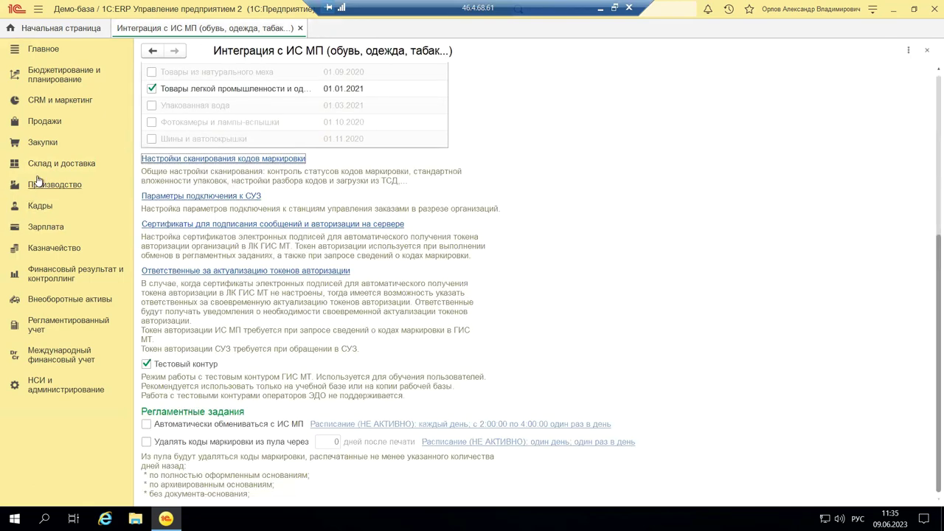
Open «Обмен с ИС МП (обувь, одежда, табак...)» from the «Производство» section and close it after viewing.
left_click(41, 186)
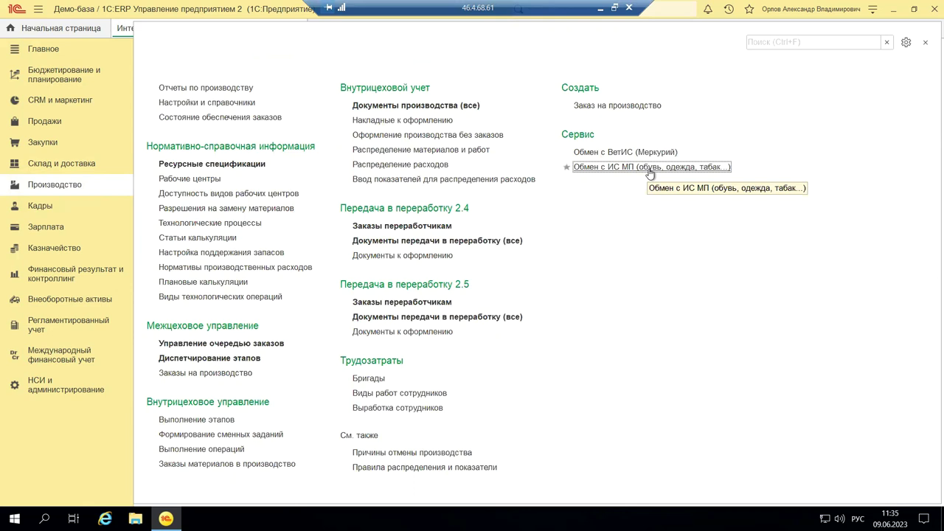
left_click(623, 168)
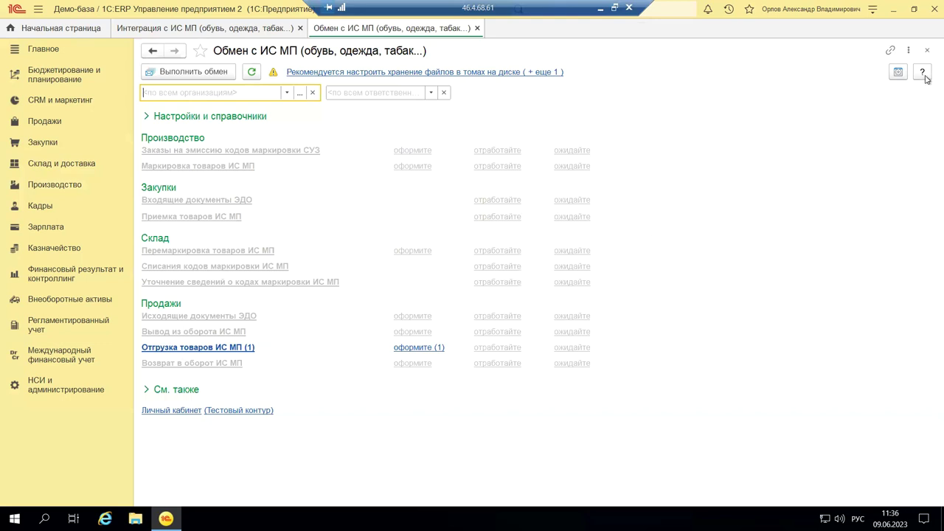
left_click(927, 50)
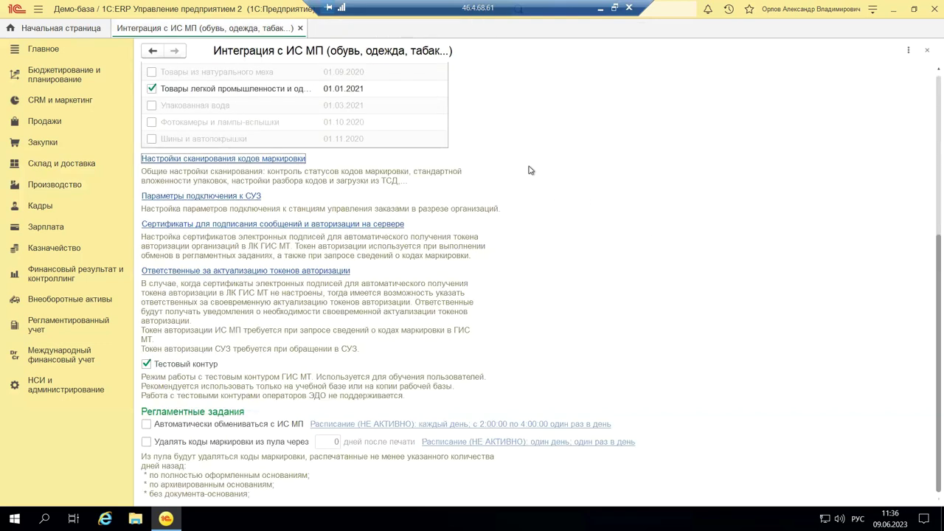
Examine the marking-related commands across the warehouse, accounting, financial, production, purchasing and sales sections, then close the «Интеграция с ИС МП» form.
left_click(27, 166)
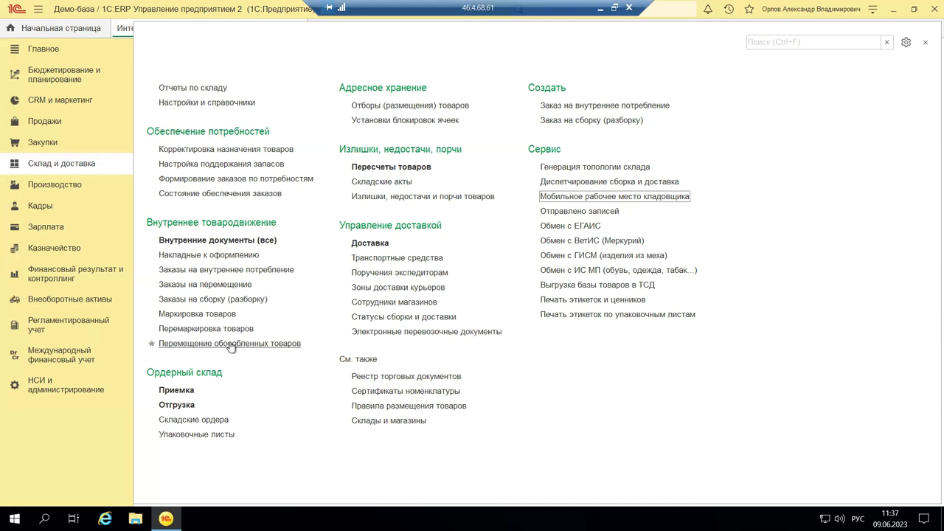
left_click(63, 327)
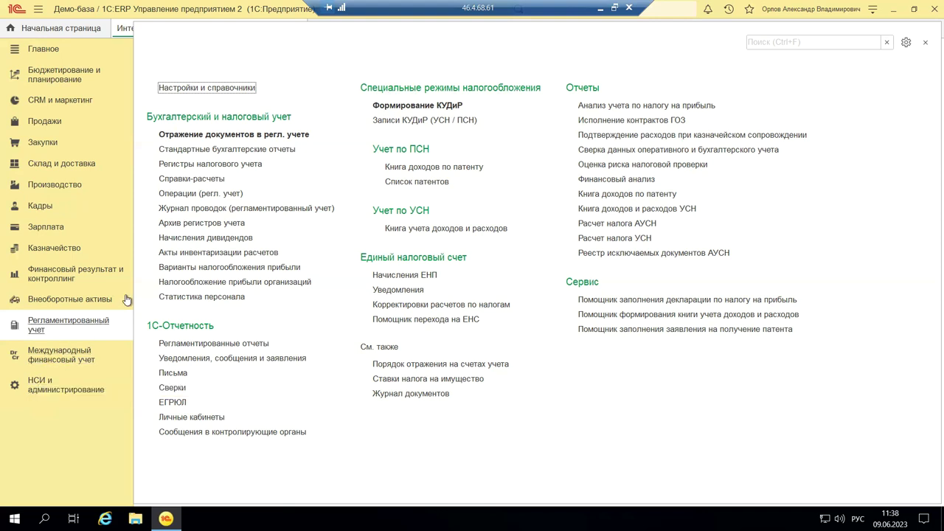
left_click(57, 274)
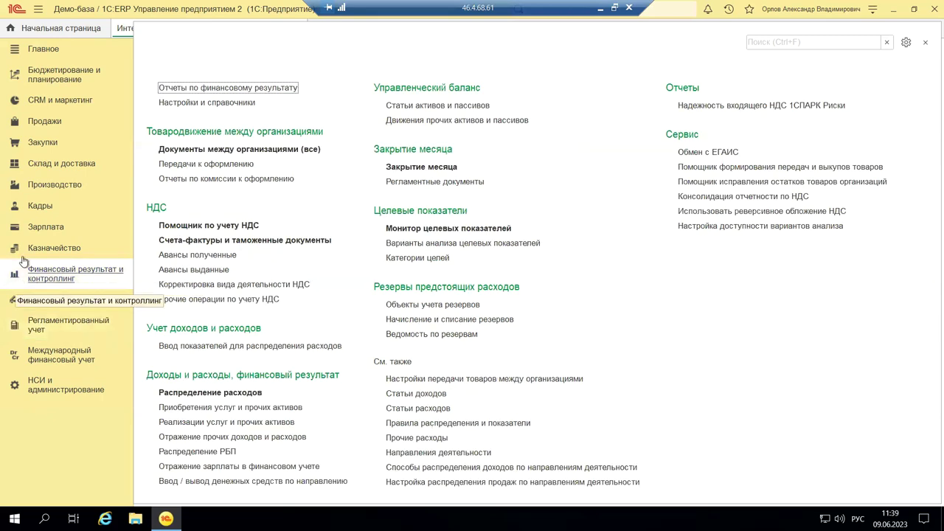
left_click(59, 168)
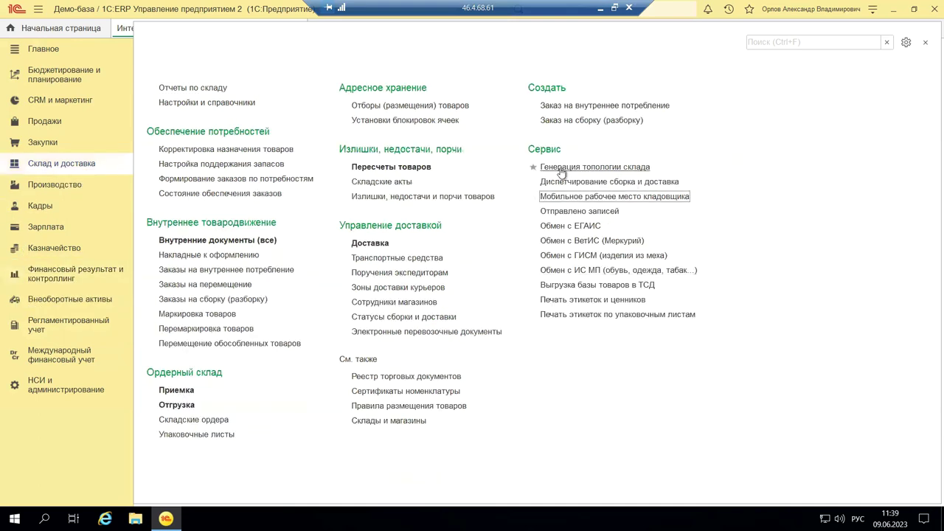
left_click(53, 185)
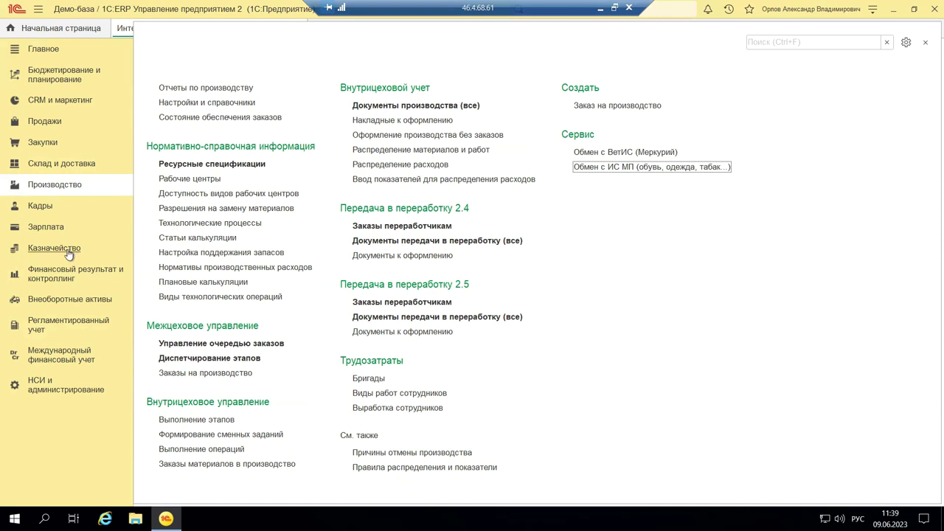
left_click(47, 143)
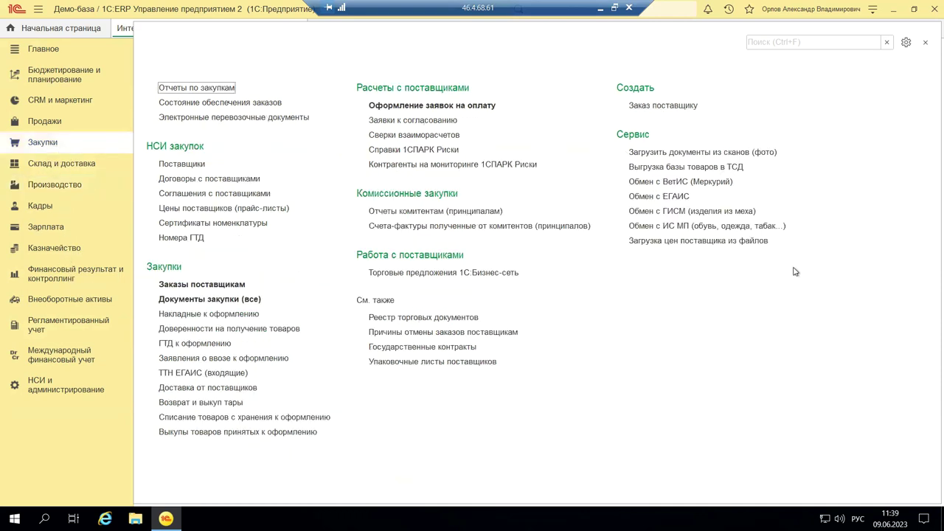
left_click(44, 121)
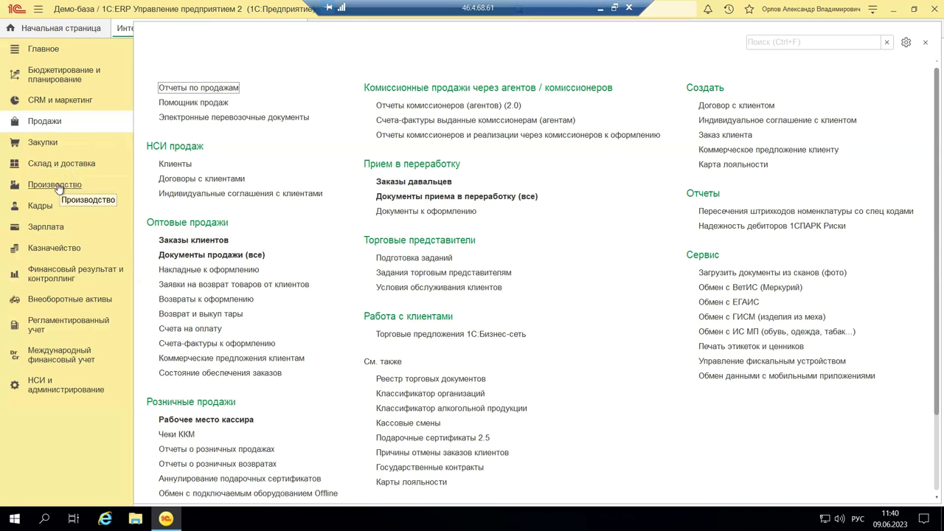
left_click(93, 134)
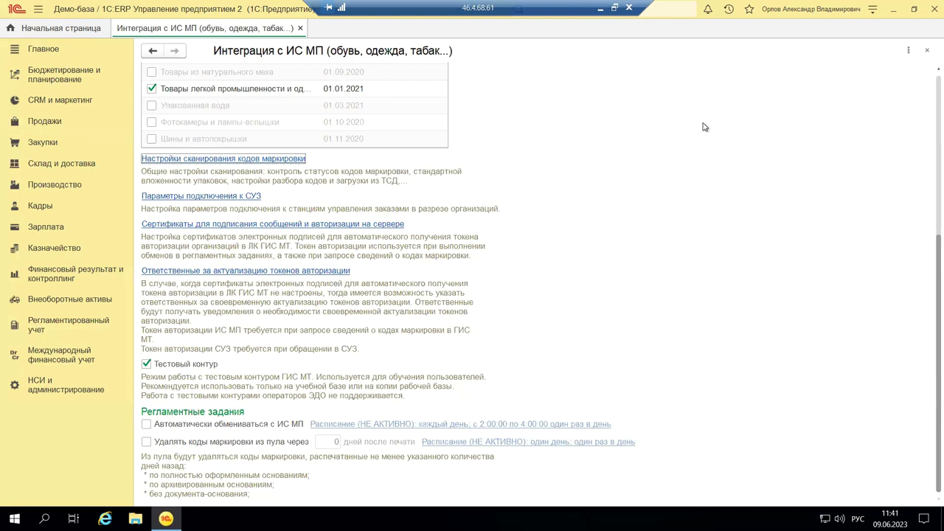
left_click(928, 52)
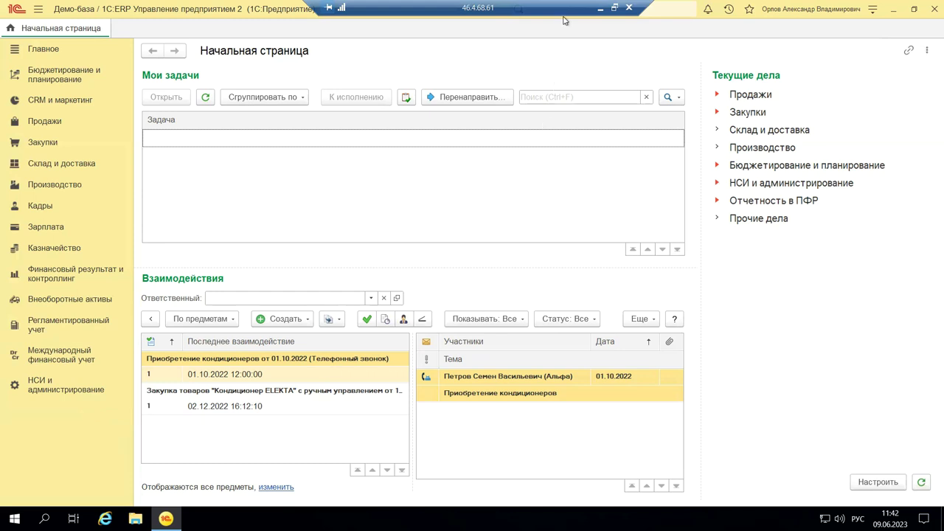
Switch to the PowerPoint presentation «Маркировка и эксперименты в 2023.pptx» and show slide 7, «Требования к маркировке соков».
left_click(598, 8)
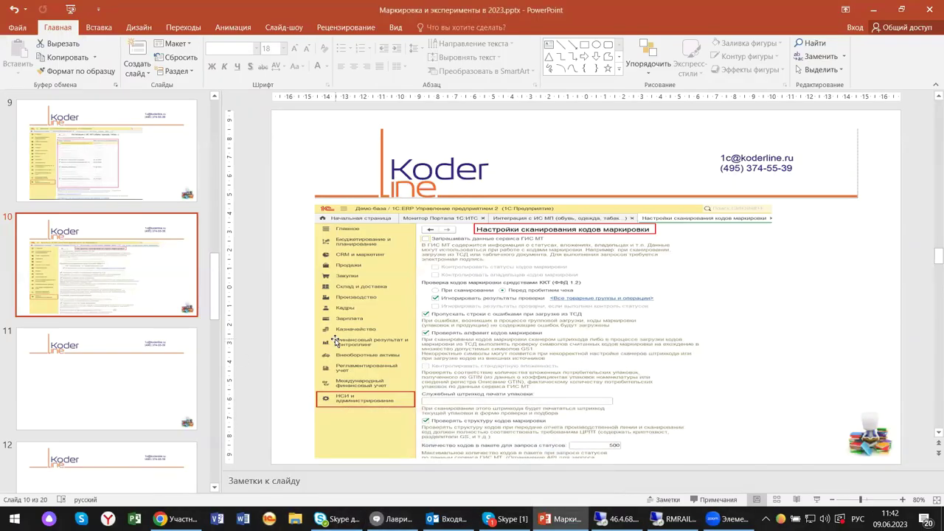
scroll(335, 338, "down", 2)
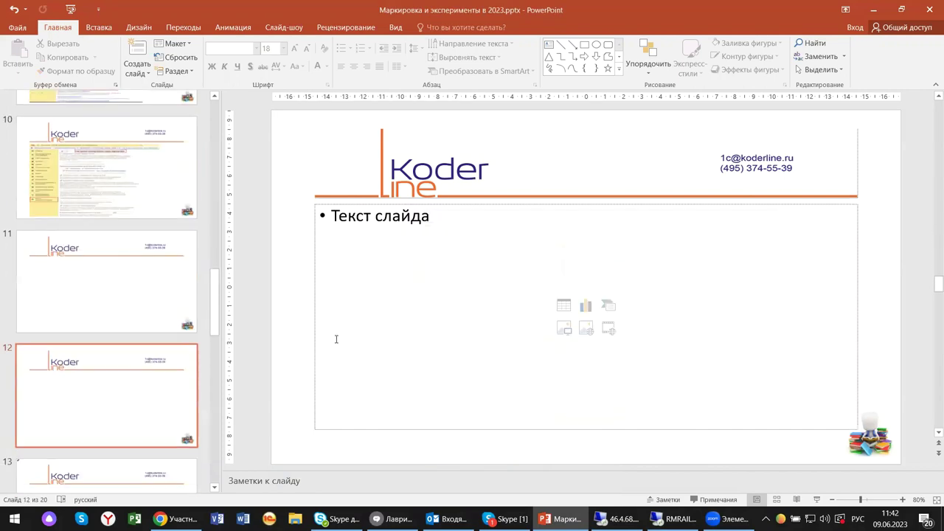
scroll(335, 340, "up", 4)
scroll(335, 341, "down", 3)
scroll(336, 339, "up", 1)
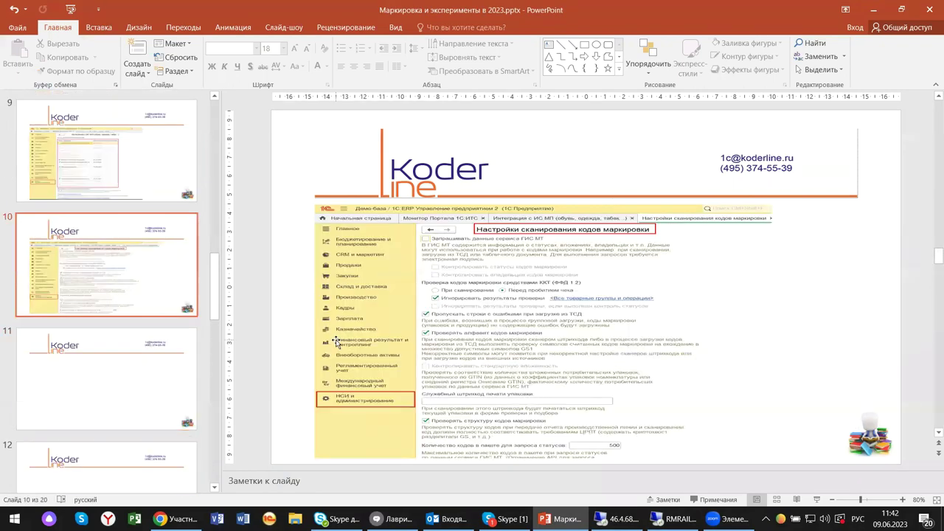
left_click_drag(214, 288, 219, 243)
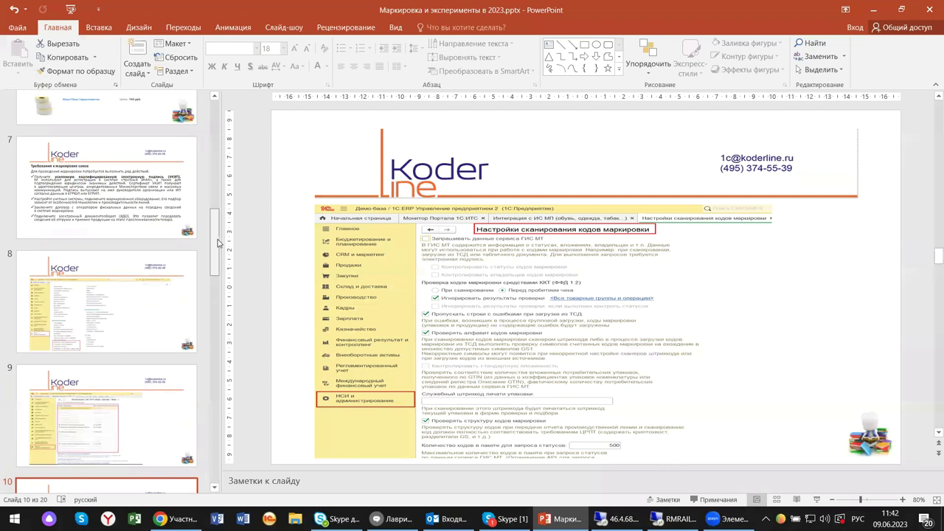
scroll(218, 243, "up", 2)
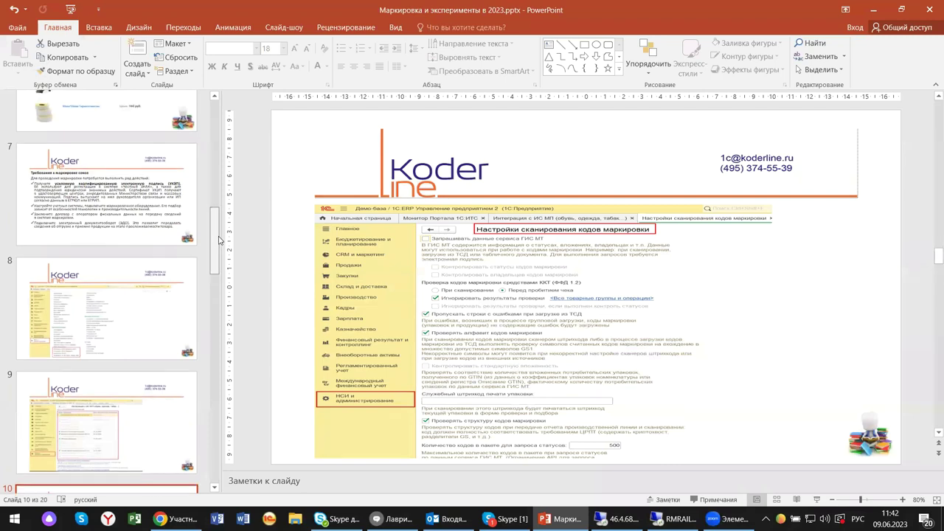
left_click(136, 234)
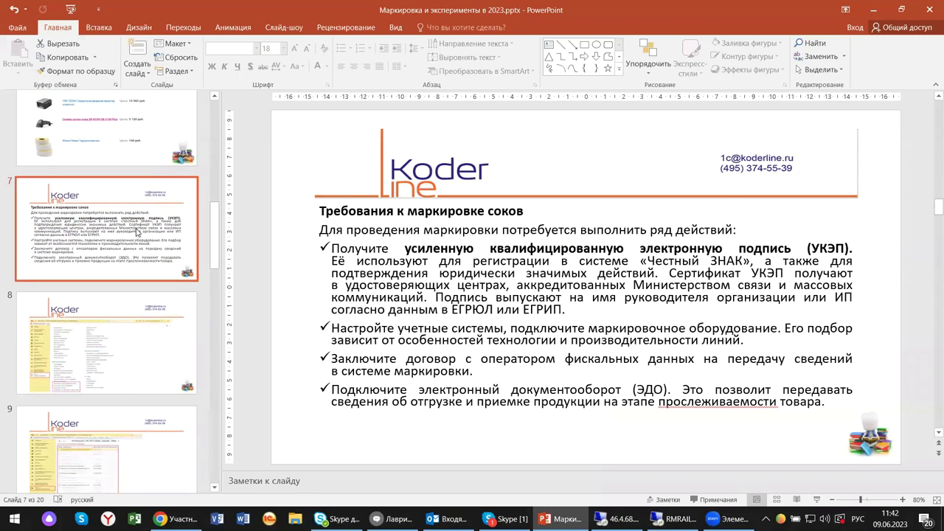